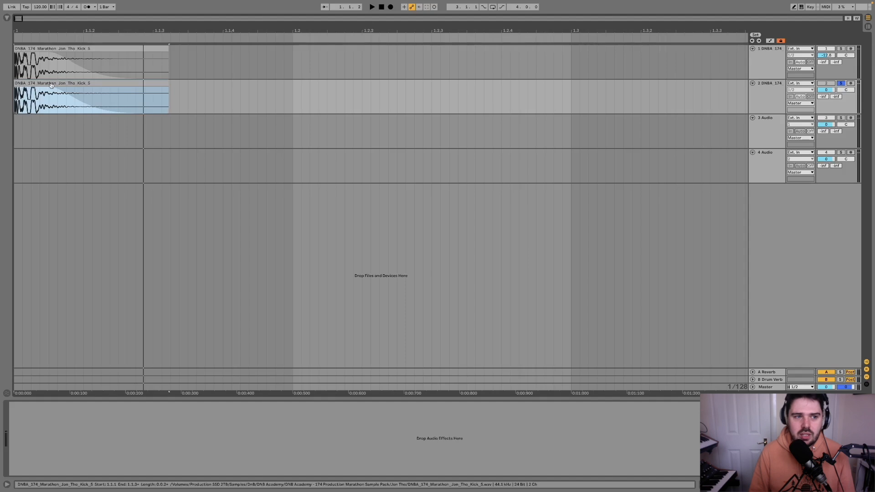
Play the unprocessed kick on track 2 and select the kick clip on track 1.
key(space)
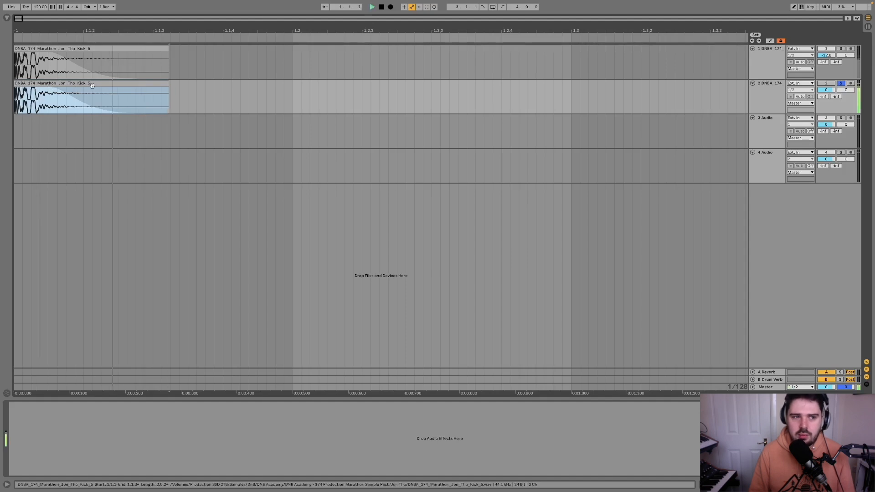
key(space)
click(57, 47)
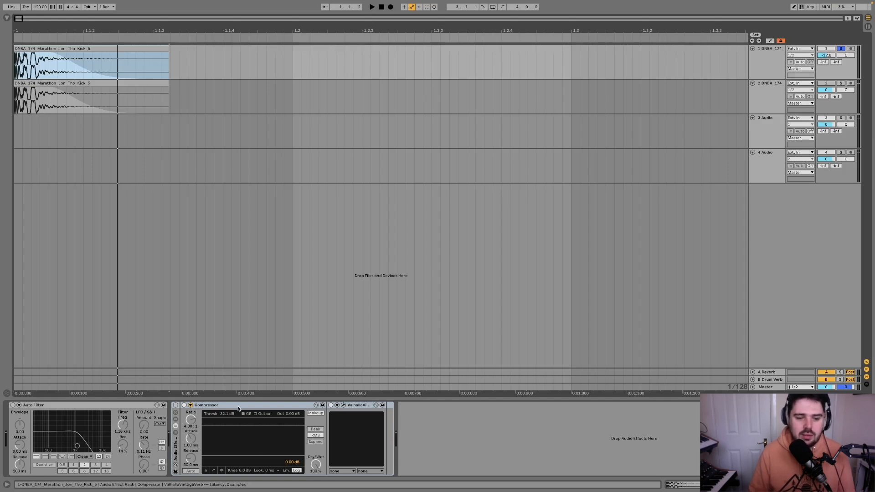
Move the Compressor out of the effect rack to after ValhallaVintageVerb at the end of track 1's chain and activate it.
click(203, 406)
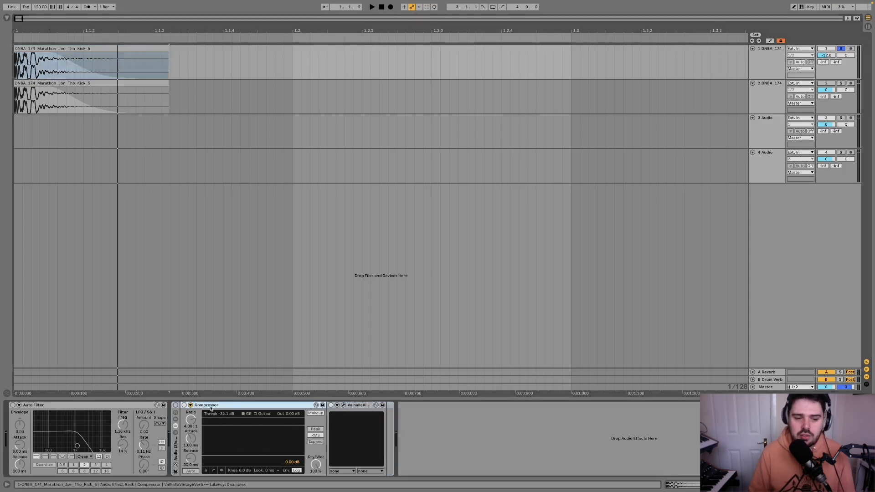
drag(410, 416, 461, 419)
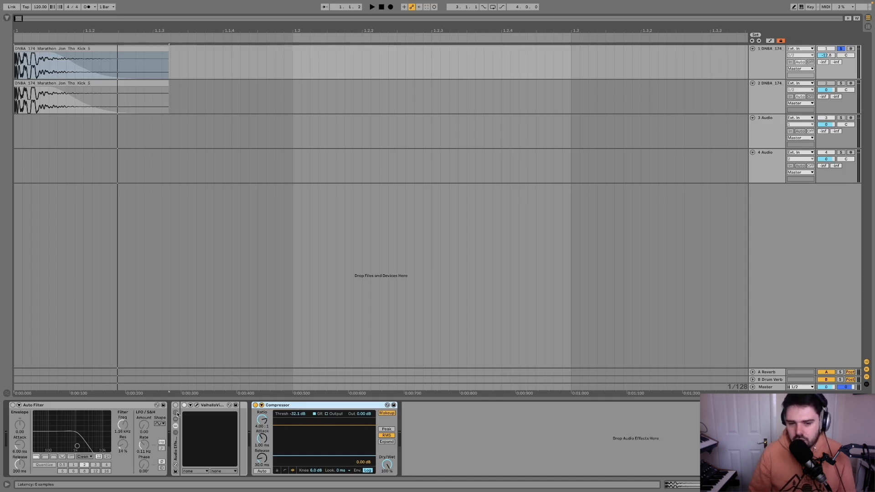
click(225, 417)
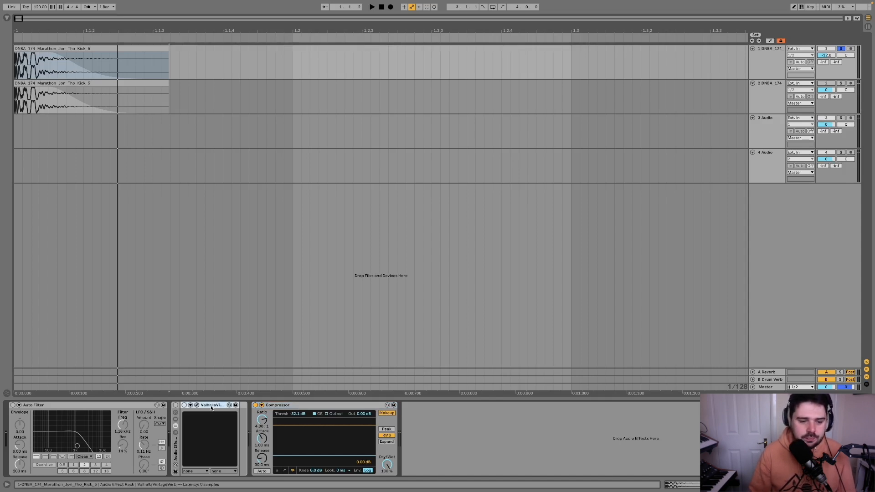
Reveal the Compressor's sidechain section, toggle its EQ, and hide the section again.
click(263, 406)
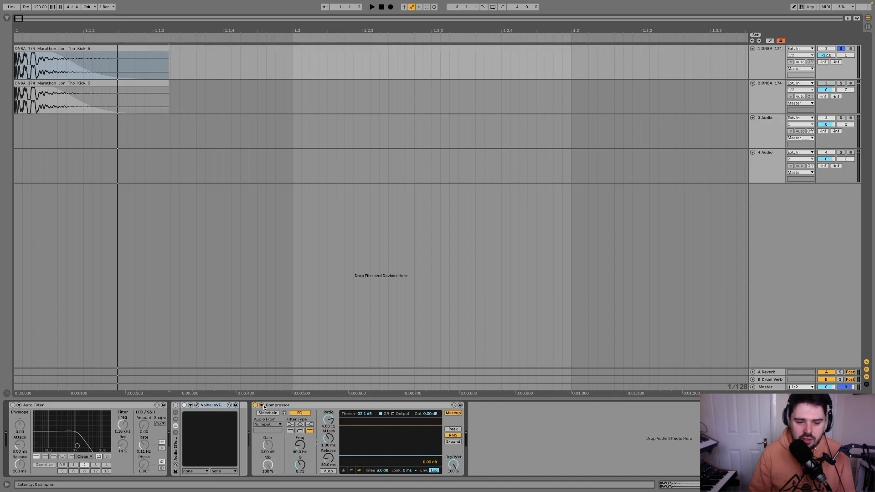
click(304, 415)
click(262, 406)
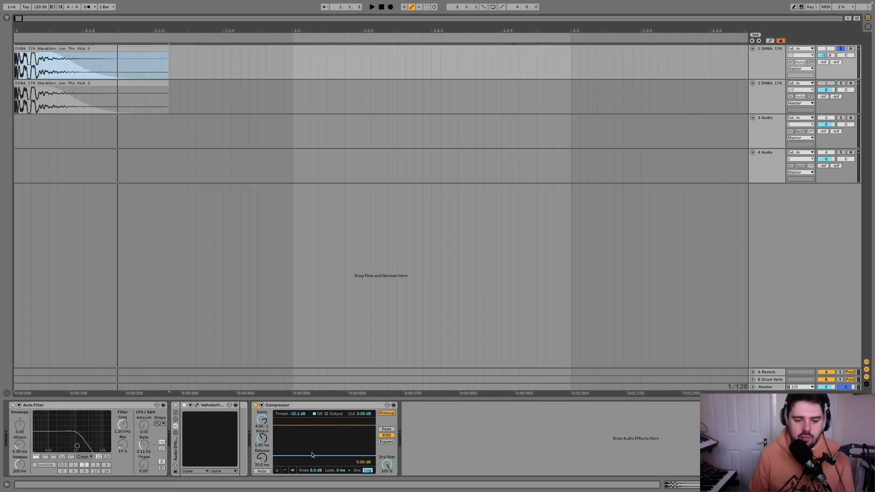
Set the Compressor threshold to -8.31 dB and play the kick several times.
drag(311, 456, 311, 435)
key(space)
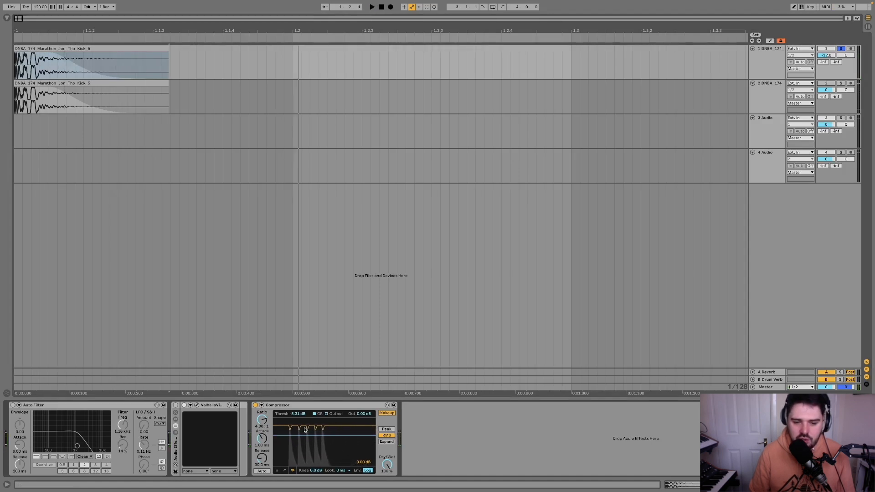
key(space)
key(space)
key(space)
key(space)
key(space)
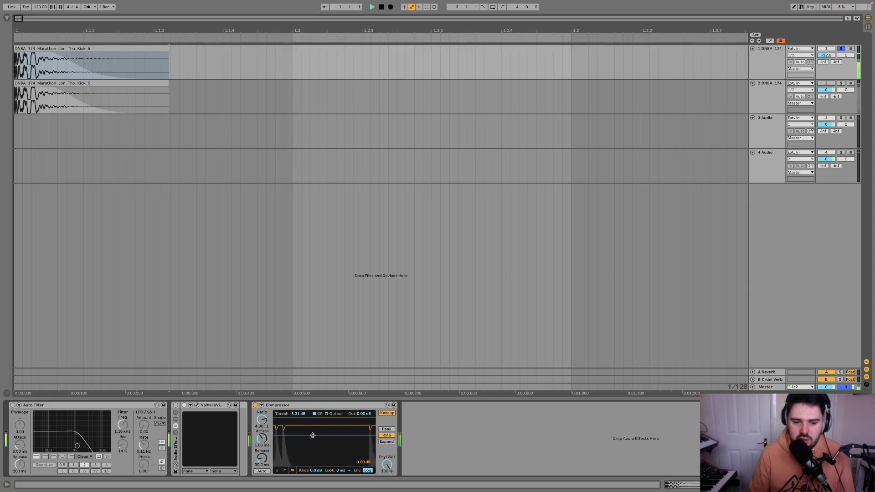
Set the Compressor threshold to -24.8 dB, switch off its makeup gain, and replay the kick repeatedly.
mouse_move(313, 435)
mouse_down()
mouse_move(313, 462)
mouse_move(313, 443)
mouse_move(313, 452)
mouse_up()
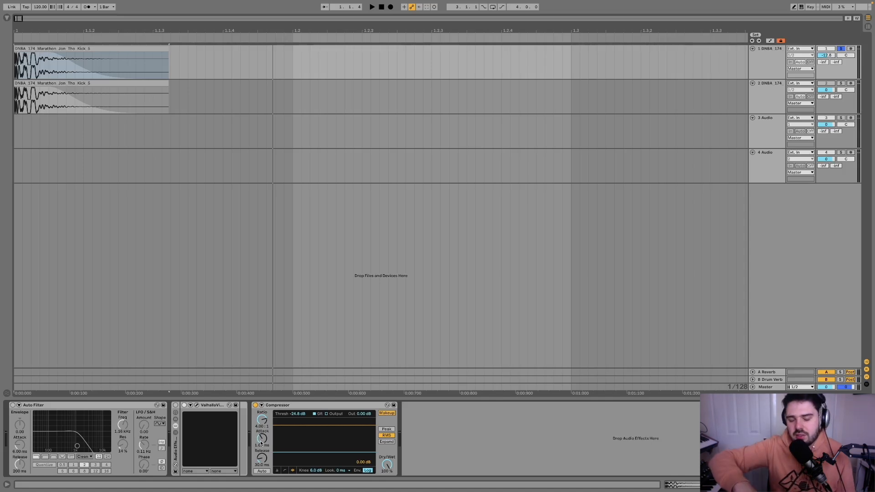
key(space)
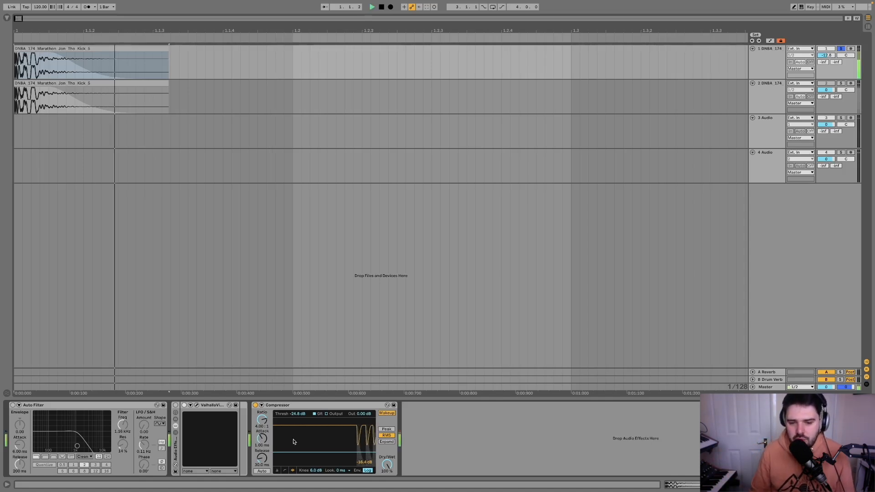
click(379, 414)
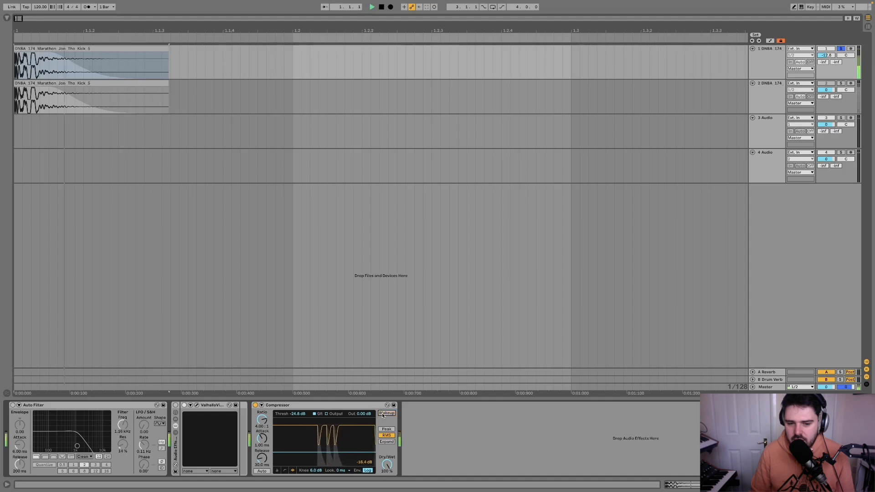
key(space)
key(space)
key(space)
key(space)
key(space)
key(space)
key(space)
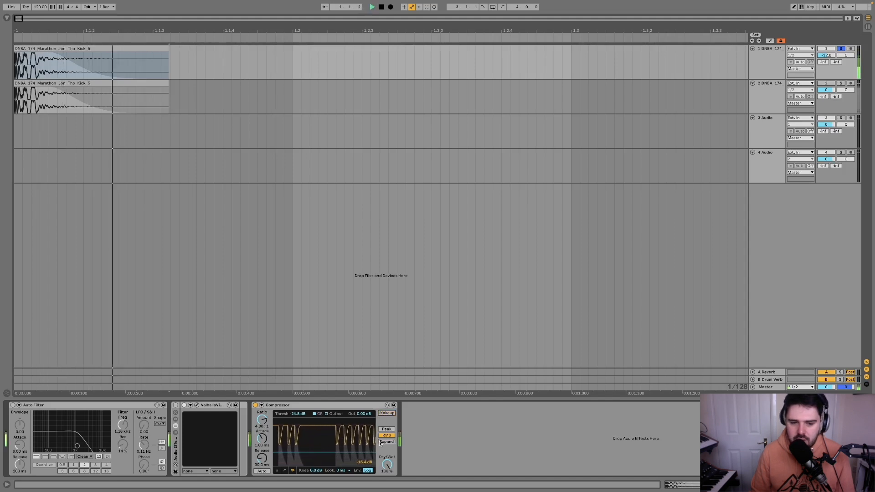
Raise the volume of track 1 and replay the compressed kick repeatedly.
drag(825, 55, 826, 42)
key(space)
key(space)
key(space)
key(space)
key(space)
key(space)
key(space)
key(space)
key(space)
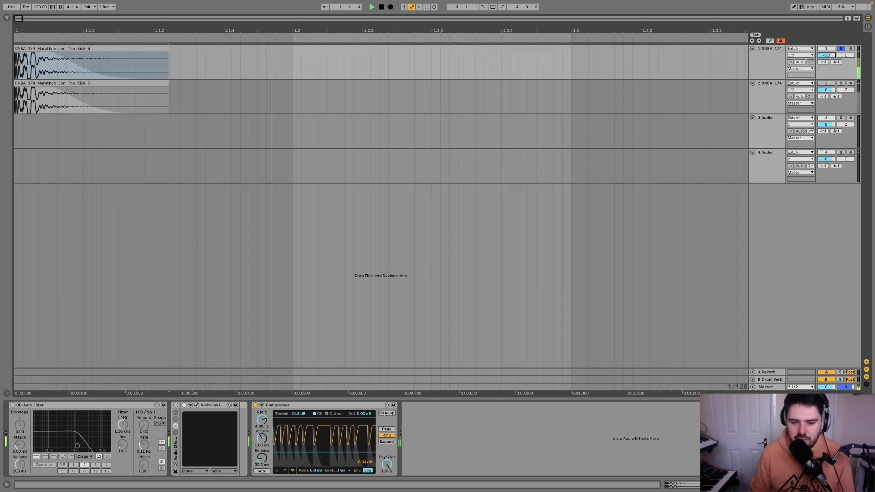
Lower the Compressor threshold gradually to -inf dB while replaying the kick.
key(space)
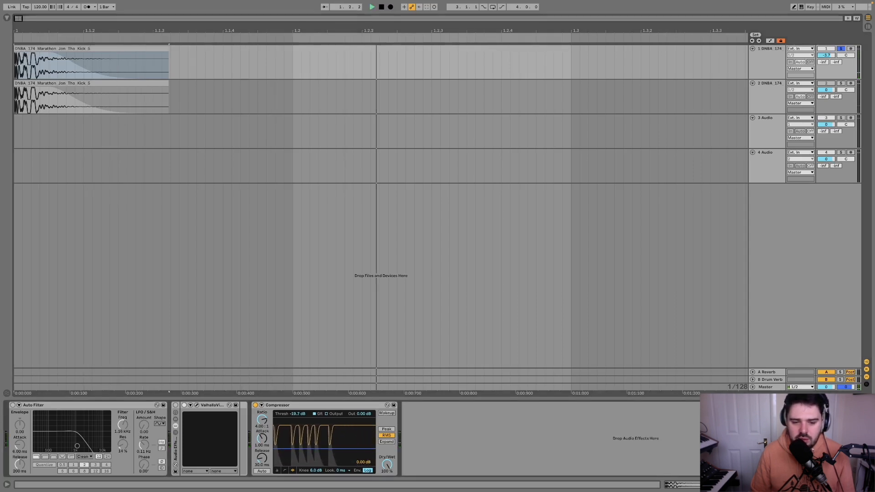
key(space)
key(space)
key(space)
key(space)
key(space)
key(space)
key(space)
key(space)
key(space)
key(space)
key(space)
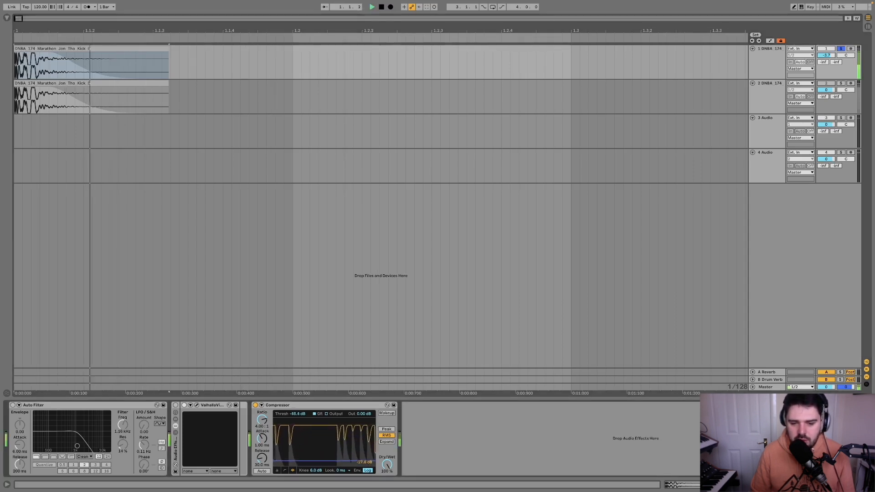
key(space)
key(space)
key(space)
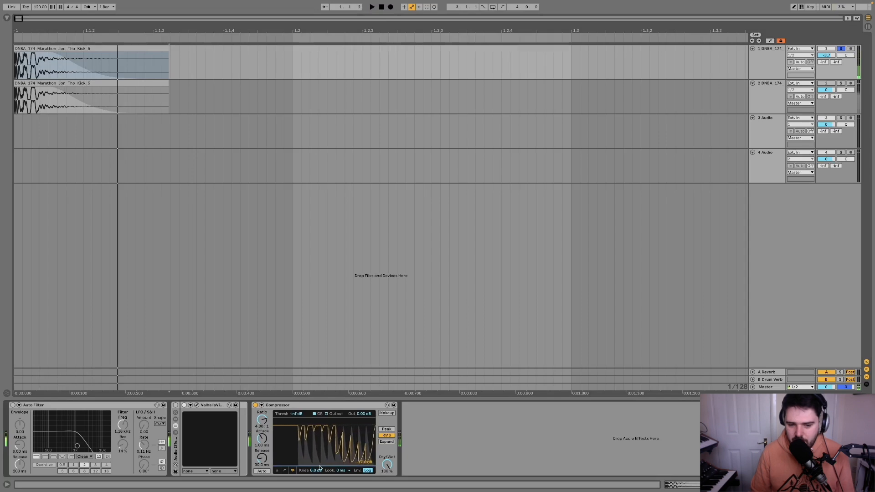
Raise the Compressor threshold to -11.9 dB while replaying the kick.
key(space)
key(space)
key(space)
key(space)
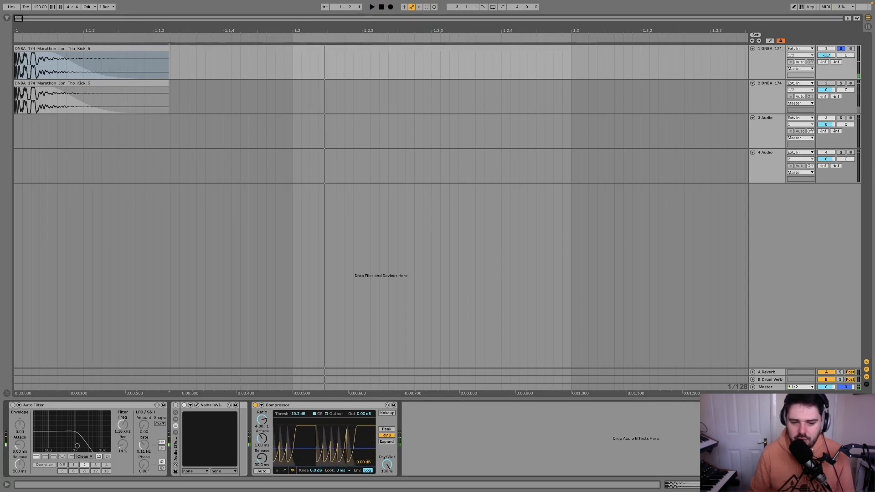
Move ValhallaVintageVerb out of the rack to after the Compressor, open its editor, and play the kick through the reverb.
drag(210, 405, 408, 412)
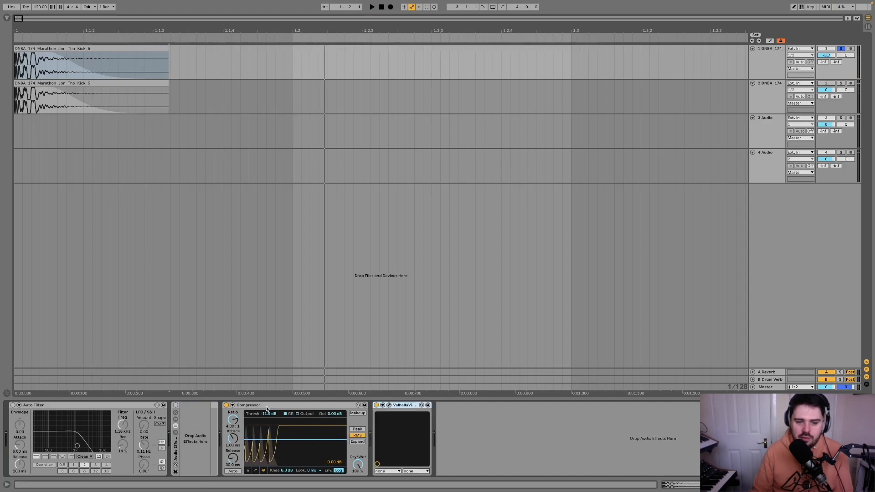
click(388, 405)
drag(612, 153, 440, 145)
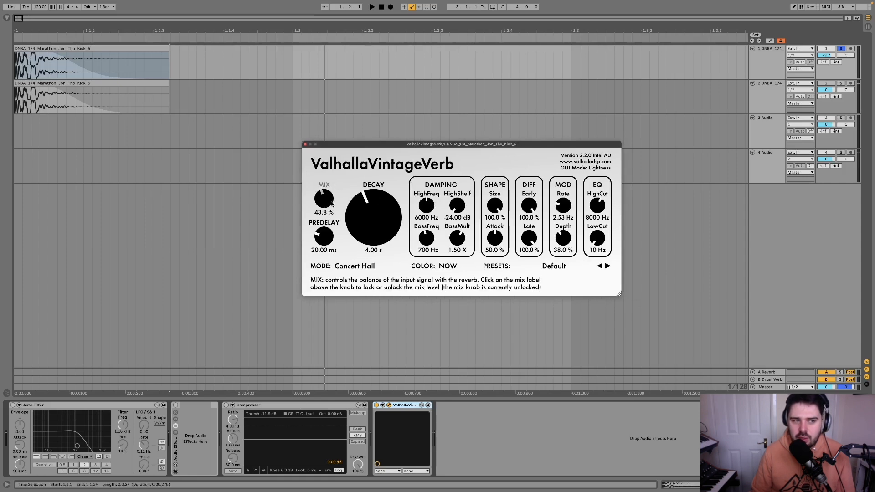
key(space)
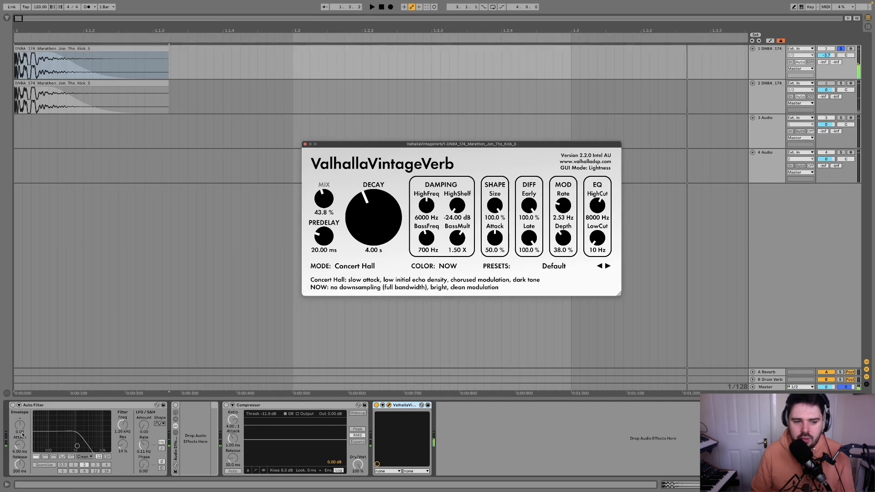
Move the Auto Filter behind the reverb, activate it, and set its frequency to 3.88 kHz while playing the kick.
drag(28, 404, 380, 407)
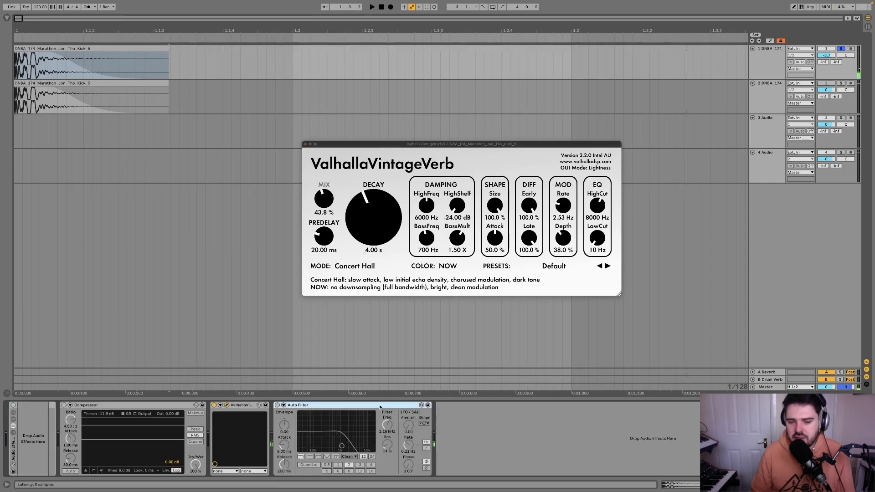
click(277, 405)
drag(387, 424, 387, 399)
key(space)
key(space)
key(space)
key(space)
key(space)
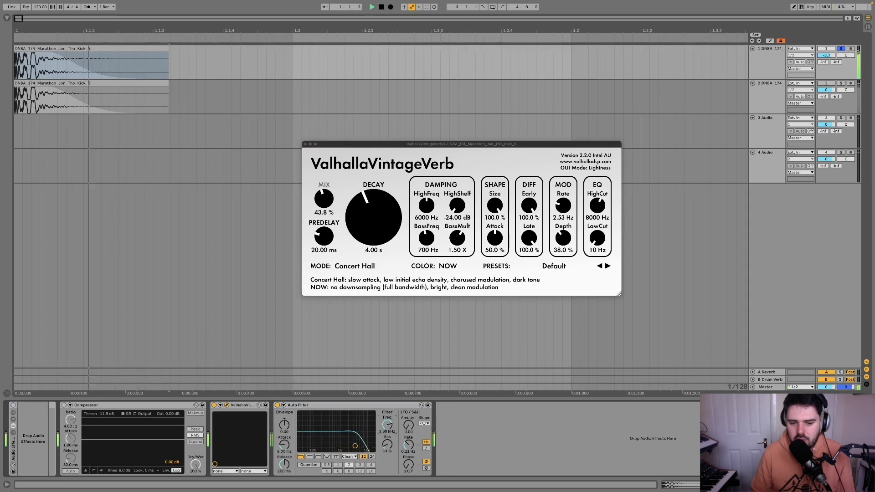
Bypass the Auto Filter and activate the Compressor placed before ValhallaVintageVerb.
click(277, 405)
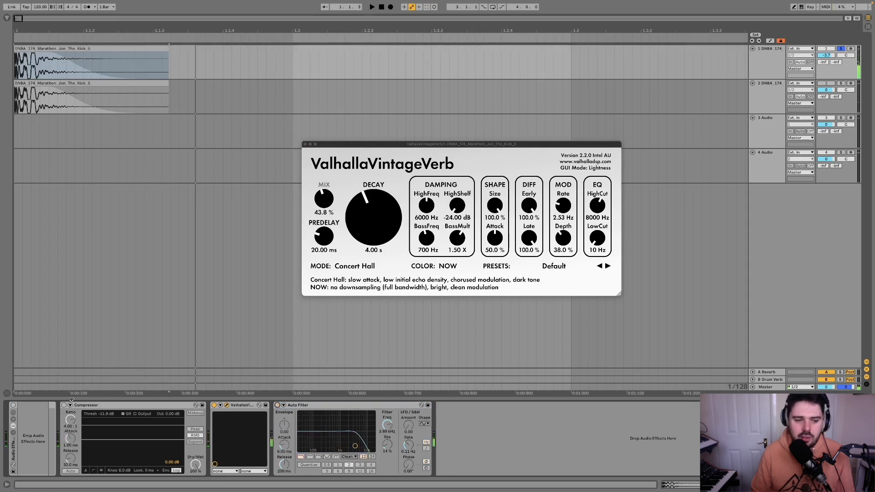
click(64, 405)
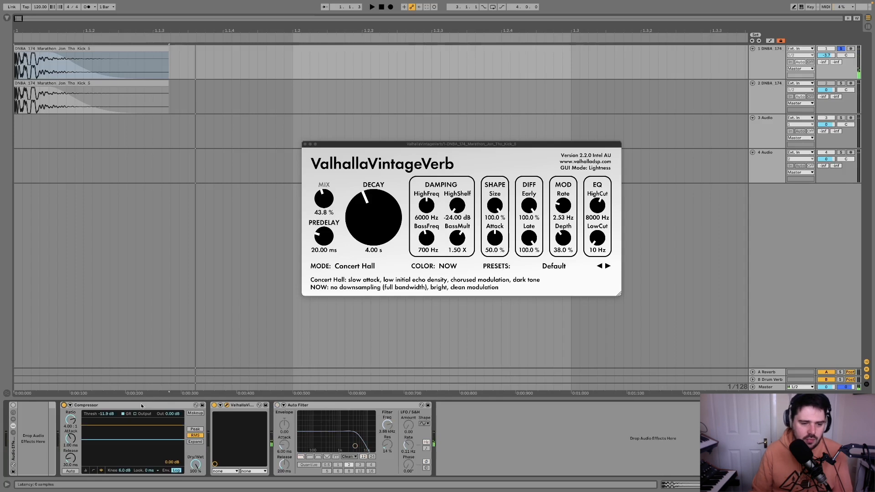
click(237, 405)
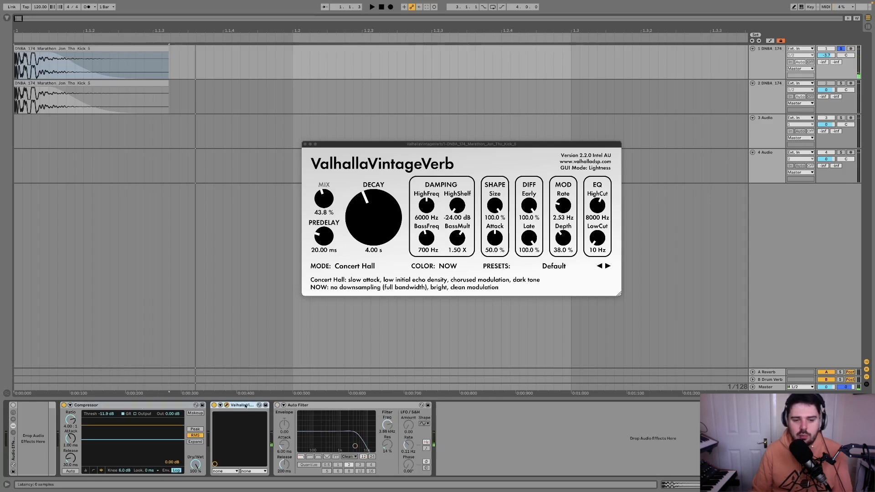
click(144, 406)
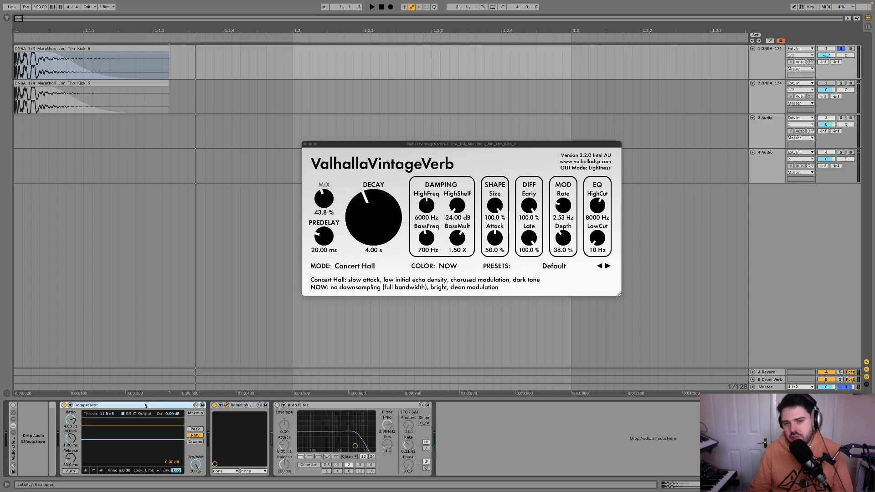
Set the Compressor threshold to -17.4 dB while auditioning compression before the reverb.
key(space)
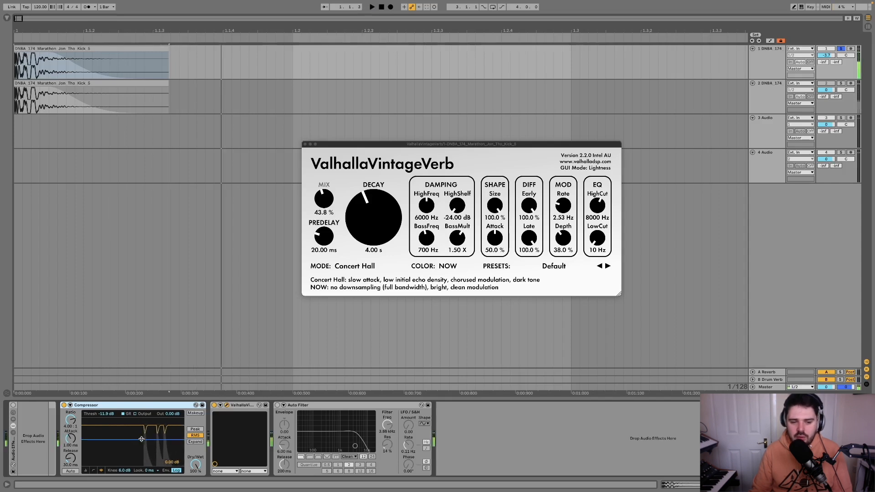
drag(142, 439, 142, 448)
key(space)
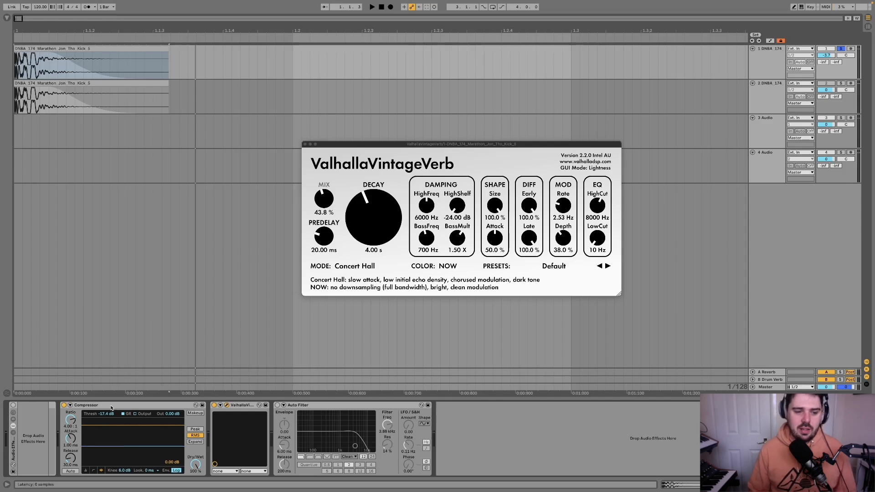
Move the Compressor to between ValhallaVintageVerb and the Auto Filter and switch on its makeup gain during playback.
drag(111, 407, 276, 416)
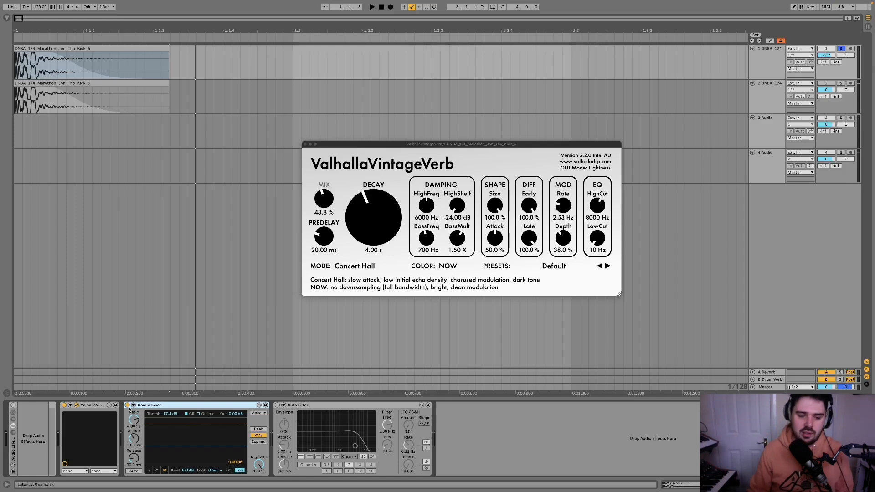
key(space)
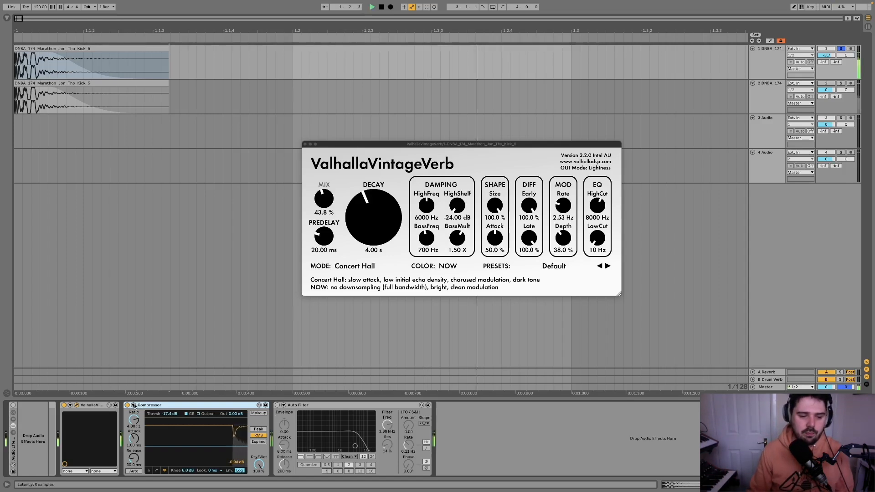
click(258, 414)
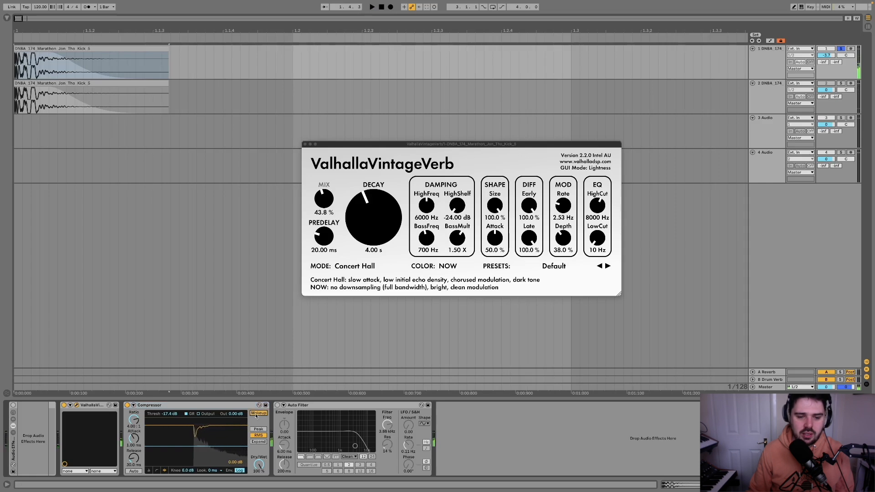
Lower track 1's volume and set the Compressor threshold to -24.1 dB while replaying the reverberated kick.
key(space)
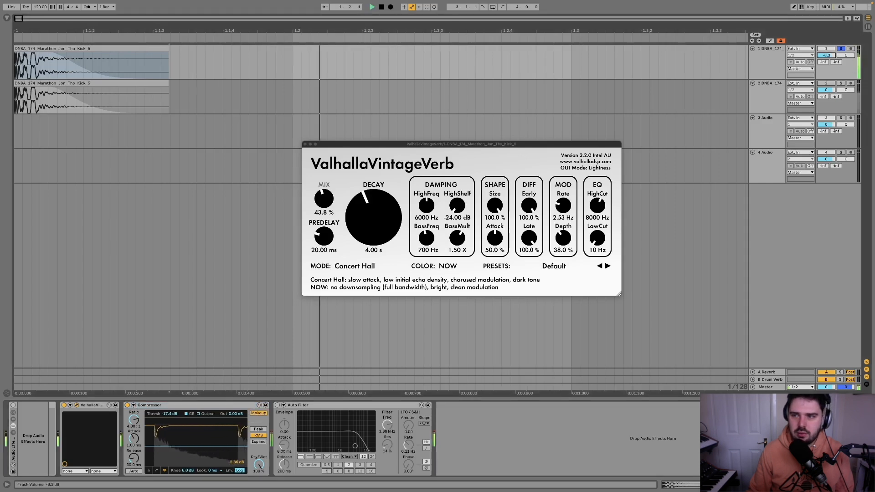
key(space)
key(space)
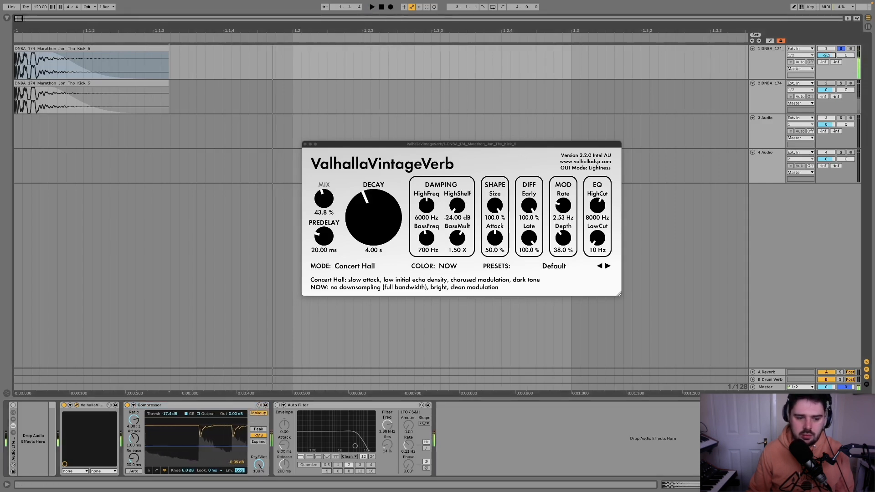
key(space)
key(space)
drag(178, 446, 178, 452)
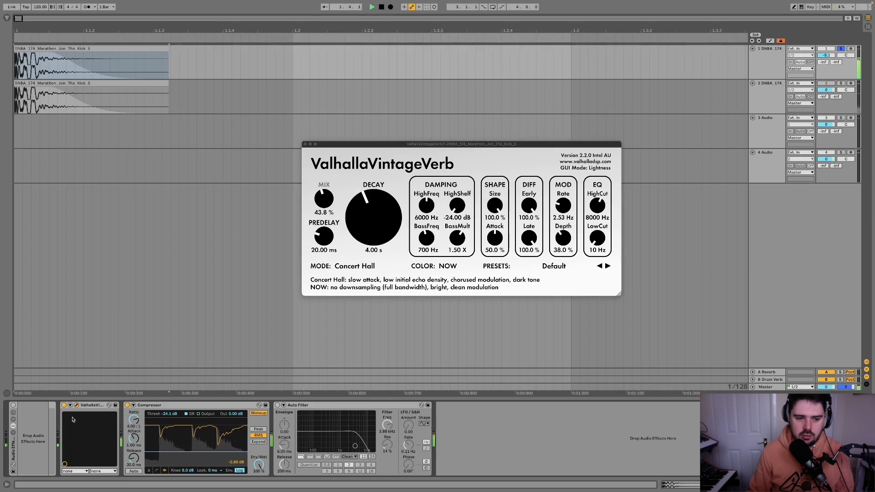
Raise the ValhallaVintageVerb mix to 49.2% while auditioning the reverberated kick.
key(space)
drag(324, 199, 324, 193)
key(space)
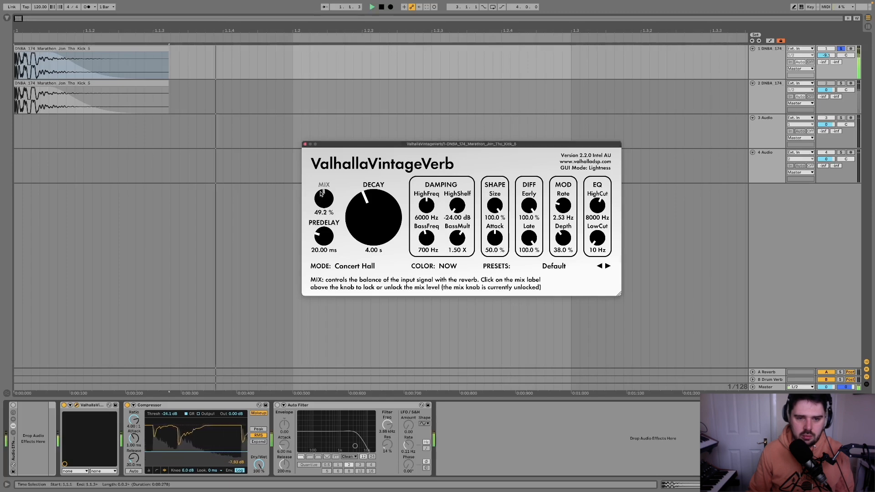
Move ValhallaVintageVerb to between the Compressor and the Auto Filter and audition the kick compressed before the reverb.
drag(92, 405, 263, 409)
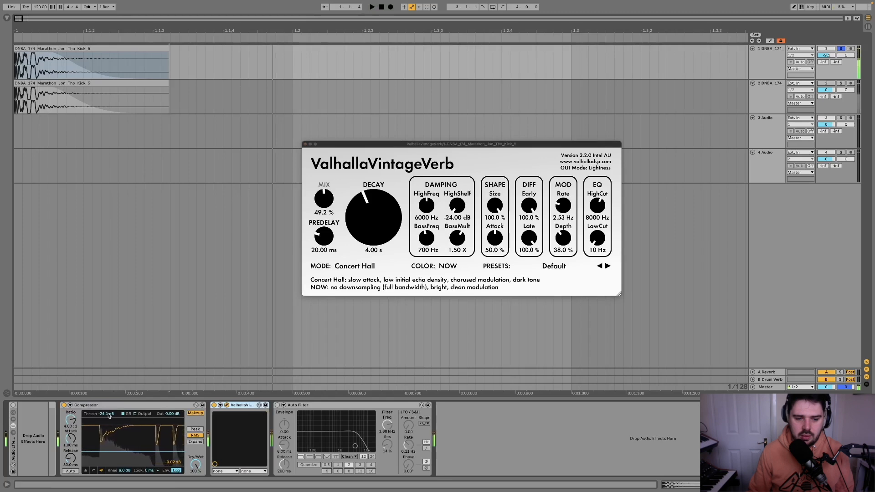
key(space)
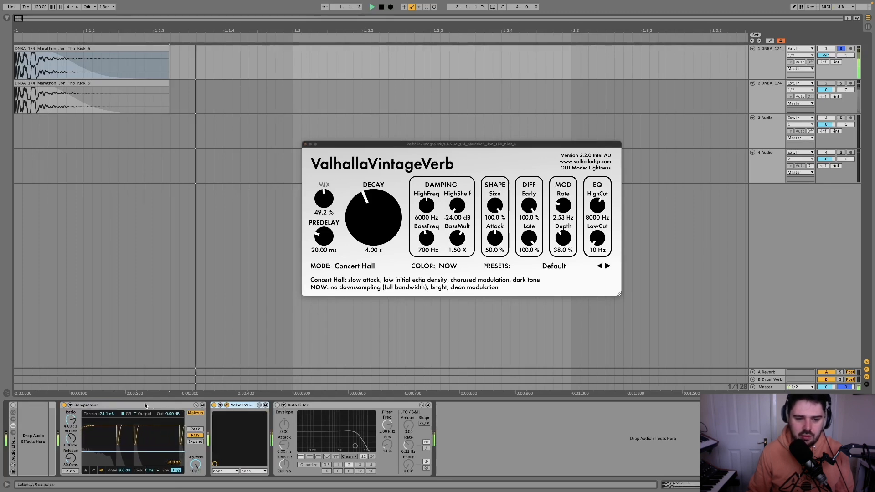
key(space)
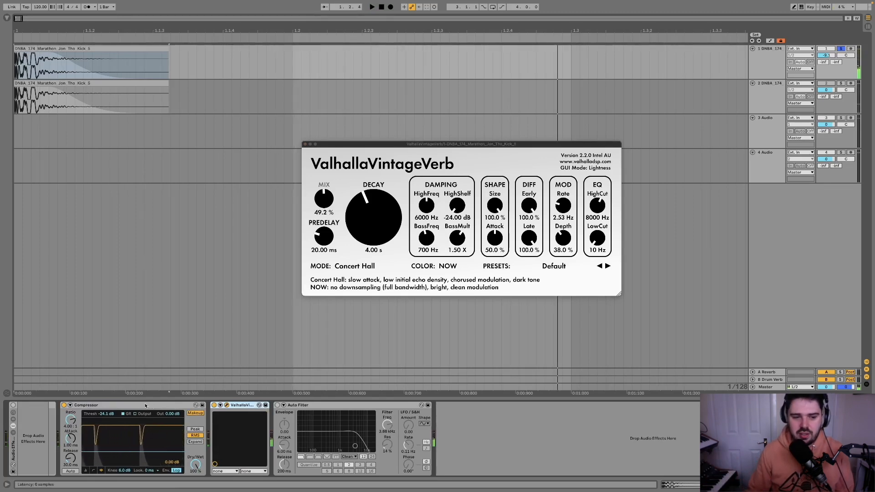
Move the Compressor back to between ValhallaVintageVerb and the Auto Filter and replay the kick.
click(144, 402)
drag(232, 409, 235, 413)
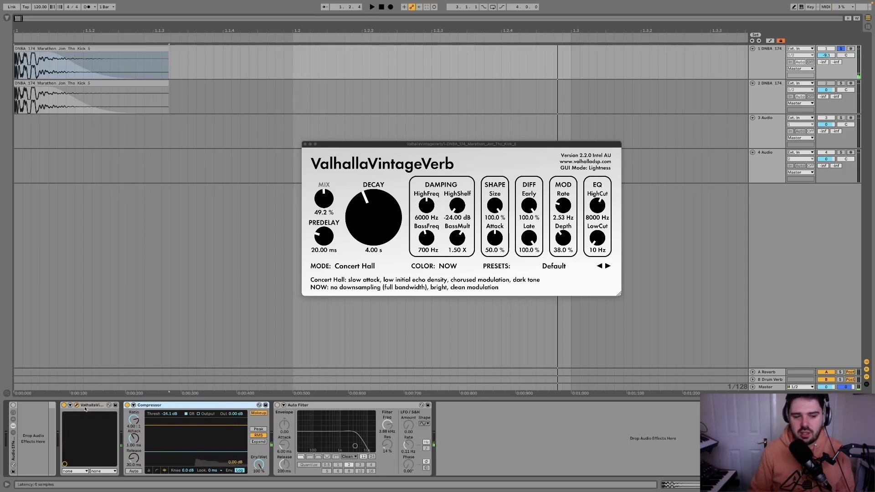
key(space)
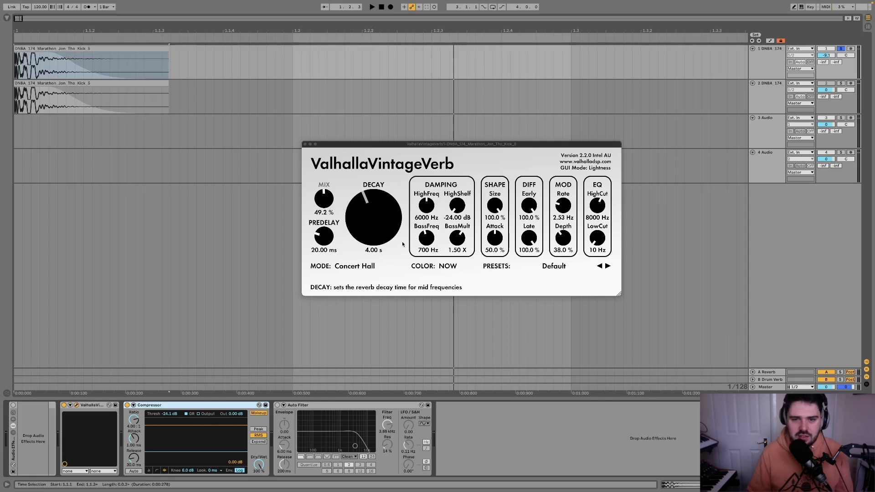
key(space)
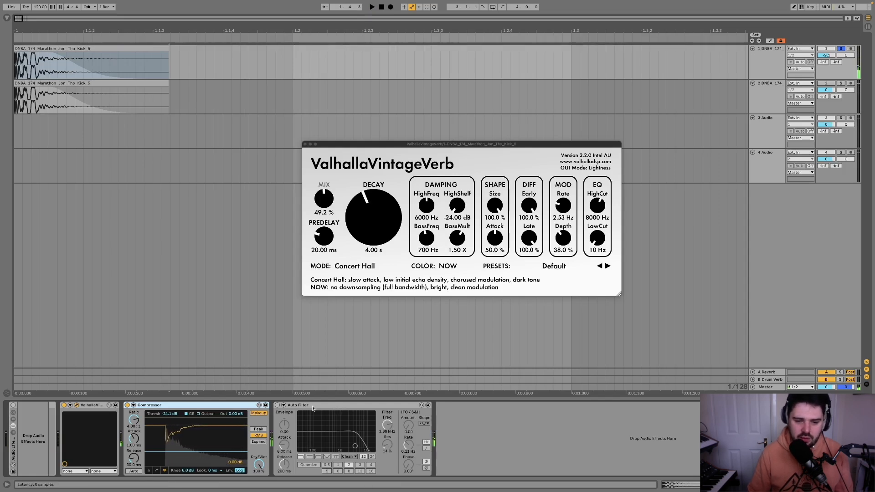
Activate the Auto Filter after the Compressor and lower its cutoff frequency to 718 Hz while auditioning the kick.
click(277, 405)
drag(387, 430, 387, 457)
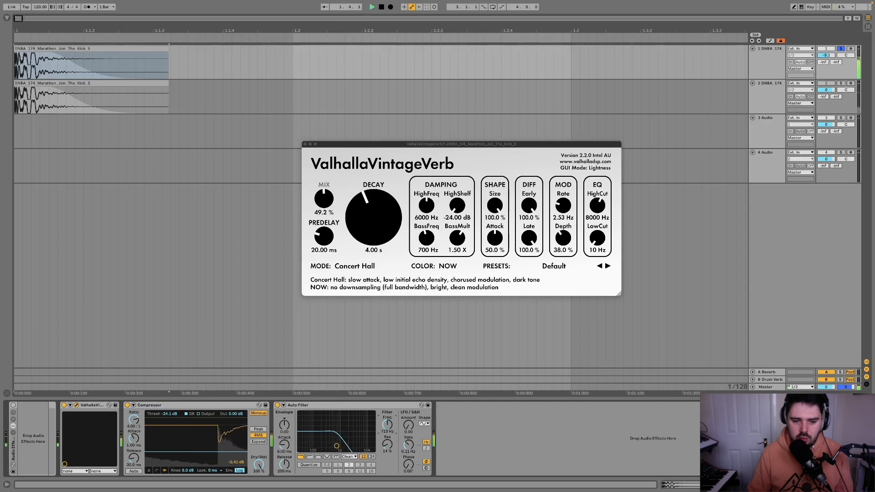
key(space)
Group ValhallaVintageVerb, Compressor and Auto Filter into one rack, and switch the whole rack off and on to compare dry and processed playback.
click(333, 405)
shift+click(89, 406)
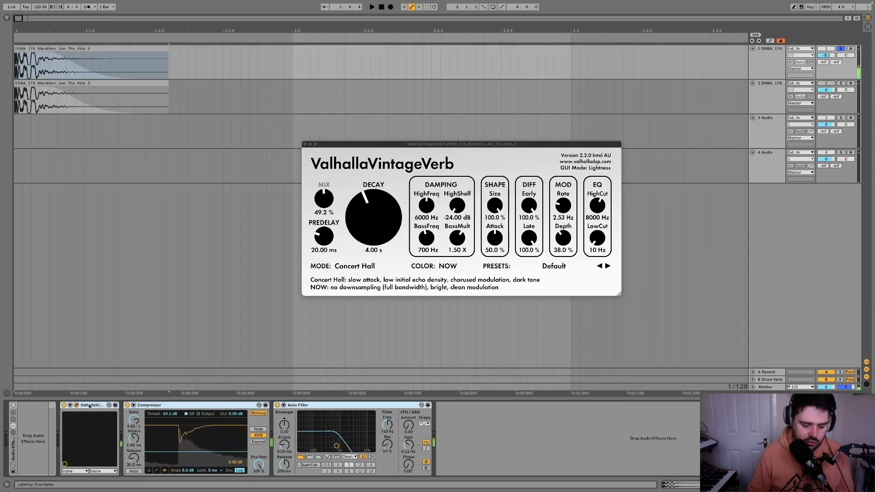
key(super+g)
click(64, 406)
key(space)
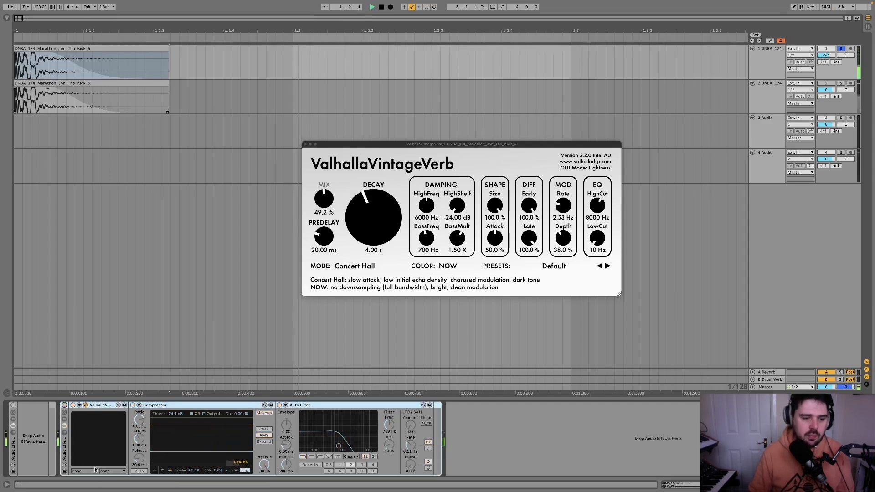
click(64, 405)
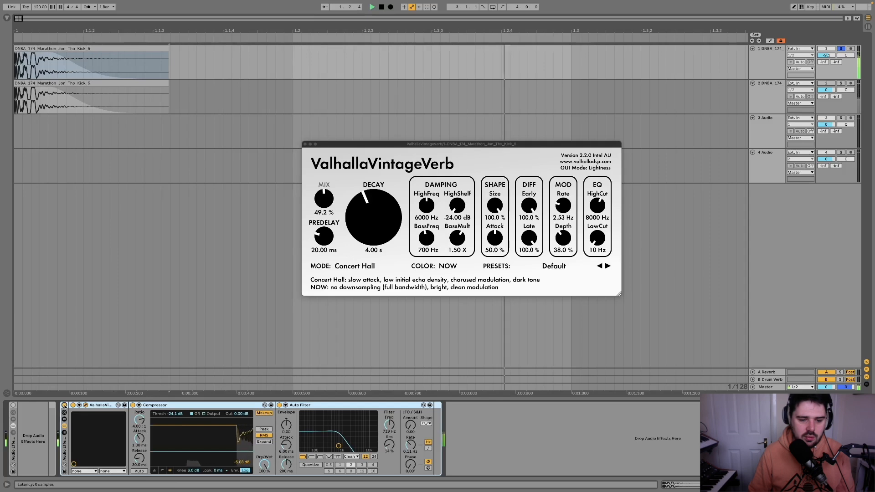